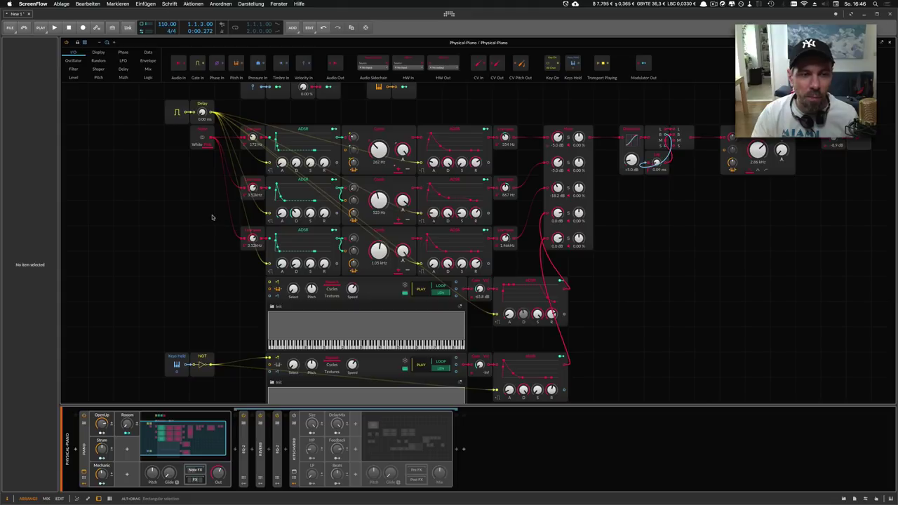
# Turn the Poly Grid's Mechanic macro up to 100 % and pan to the Delay modules.
pyautogui.scroll(-5, 202, 234)
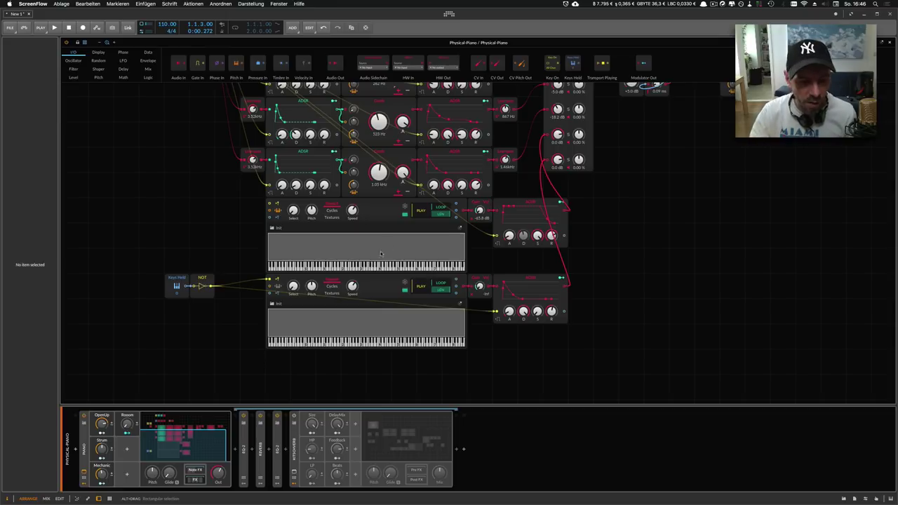
pyautogui.click(224, 471)
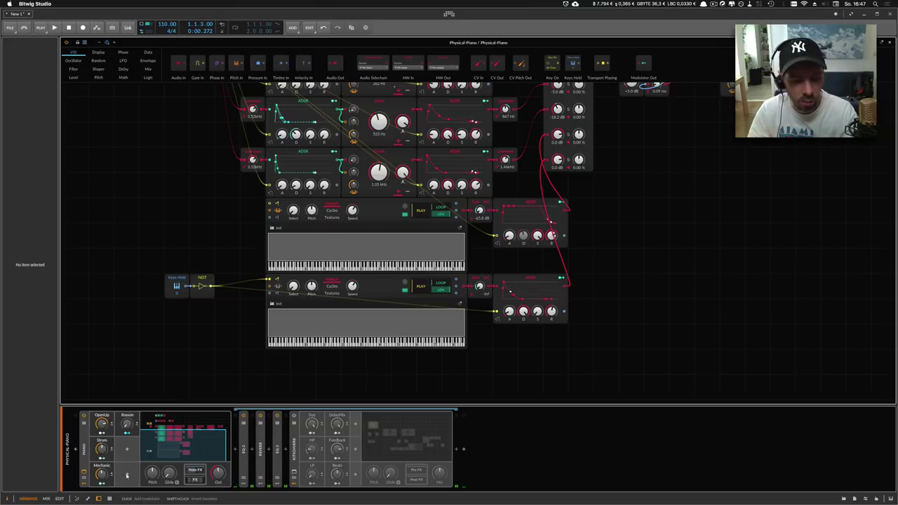
pyautogui.moveTo(101, 476); pyautogui.dragTo(102, 468)
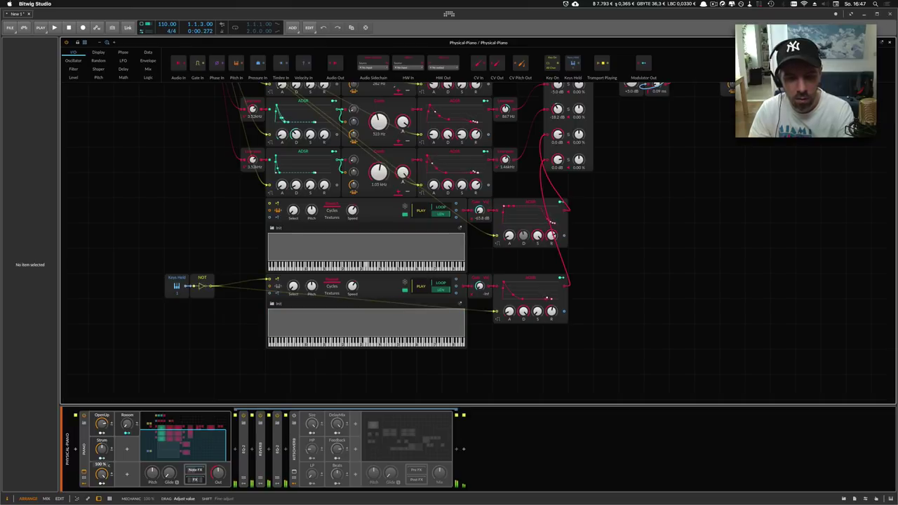
pyautogui.moveTo(101, 475); pyautogui.dragTo(102, 475)
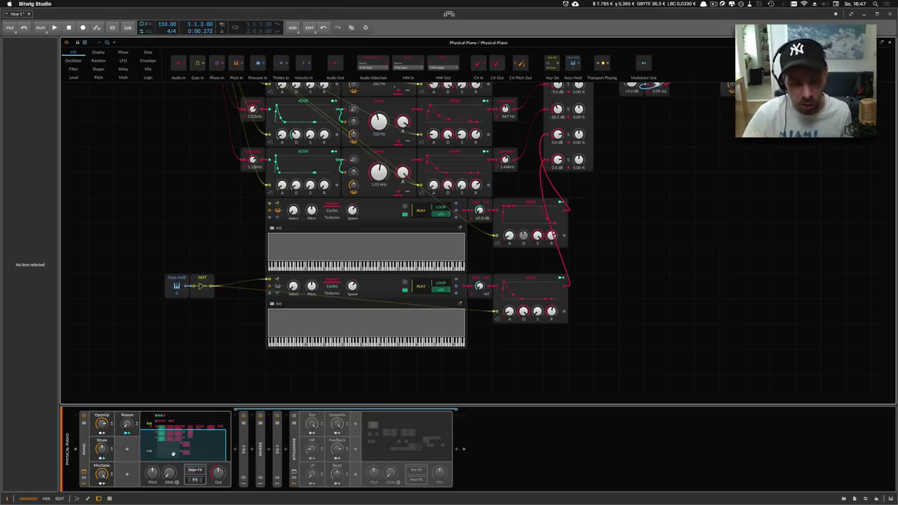
pyautogui.moveTo(194, 447)
pyautogui.mouseDown()
pyautogui.moveTo(197, 422)
pyautogui.moveTo(178, 421)
pyautogui.moveTo(197, 438)
pyautogui.mouseUp()
# Power on the Kitschverb effect and open its reverb FX Grid patch.
pyautogui.click(294, 449)
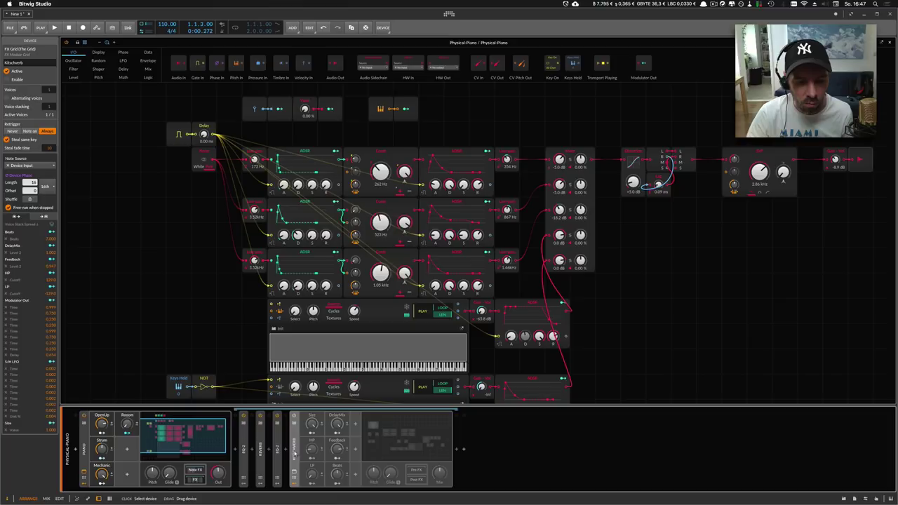
pyautogui.click(295, 421)
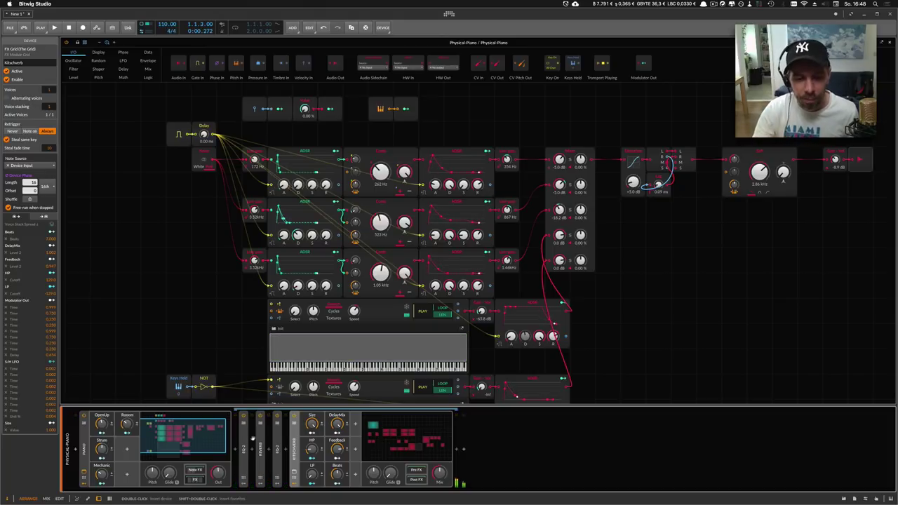
pyautogui.click(395, 439)
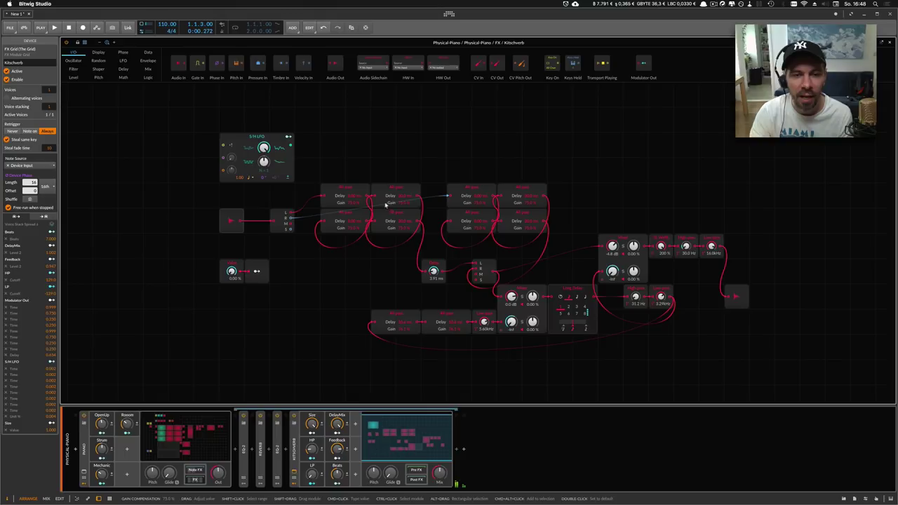
# Inspect the S/H LFO module, then switch back to the Physical-Piano Poly Grid patch.
pyautogui.click(288, 138)
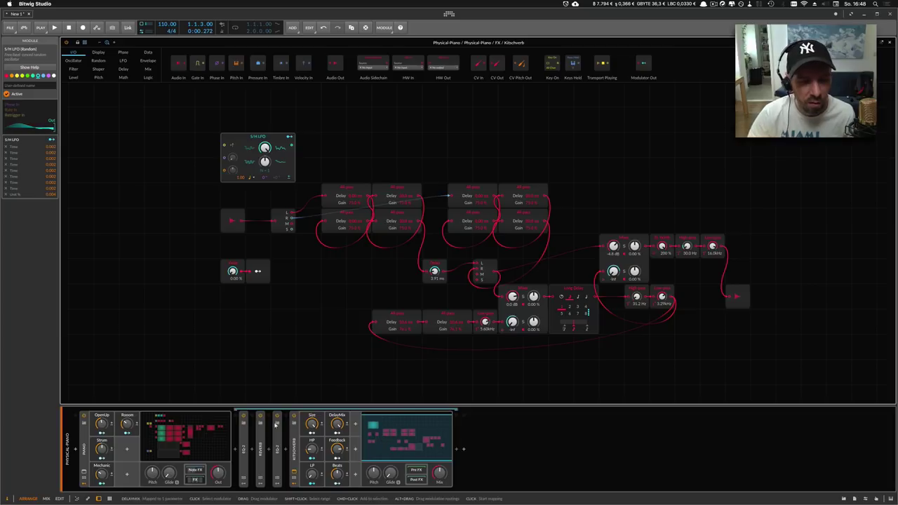
pyautogui.click(199, 430)
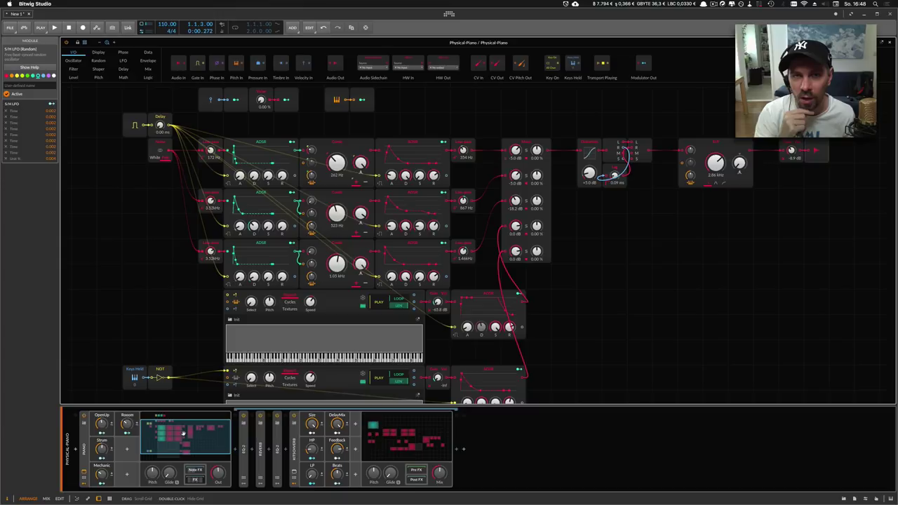
# Save the Physical-Piano Poly Grid device as a library preset.
pyautogui.click(86, 463)
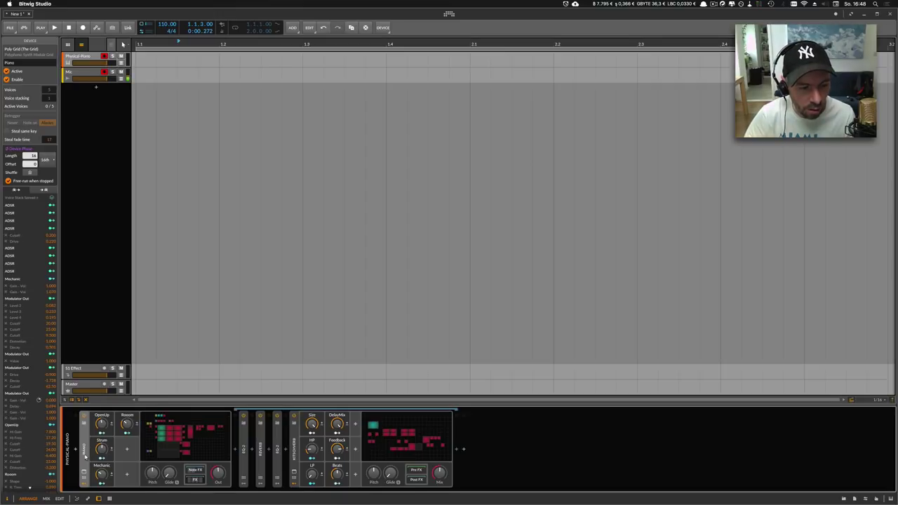
pyautogui.rightClick(87, 460)
pyautogui.click(137, 447)
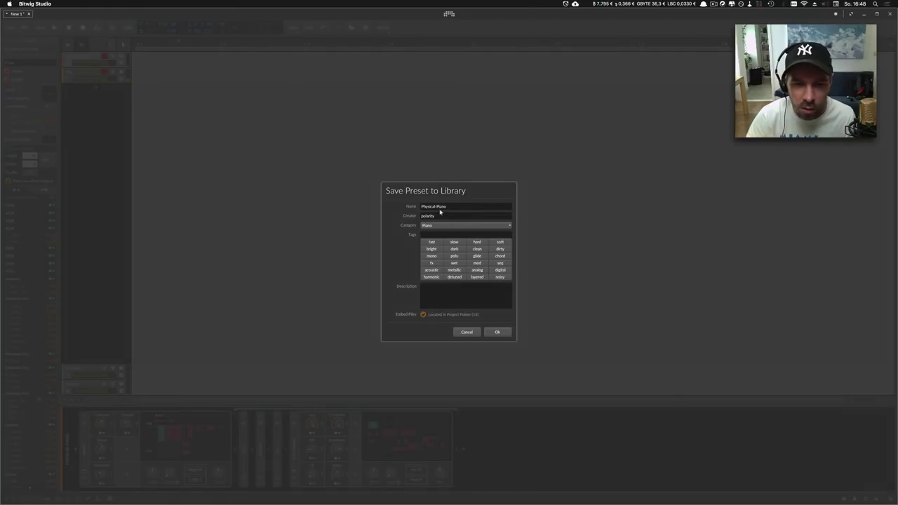
pyautogui.click(496, 332)
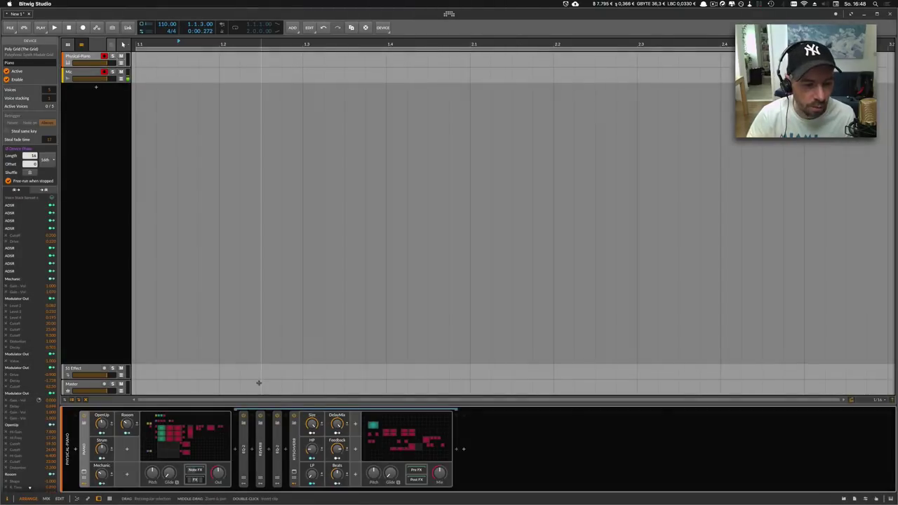
# Delete Kitschverb, EQ-2 and Reverb from the chain, then reopen the patch at the samplers.
pyautogui.click(294, 442)
pyautogui.press('Delete')
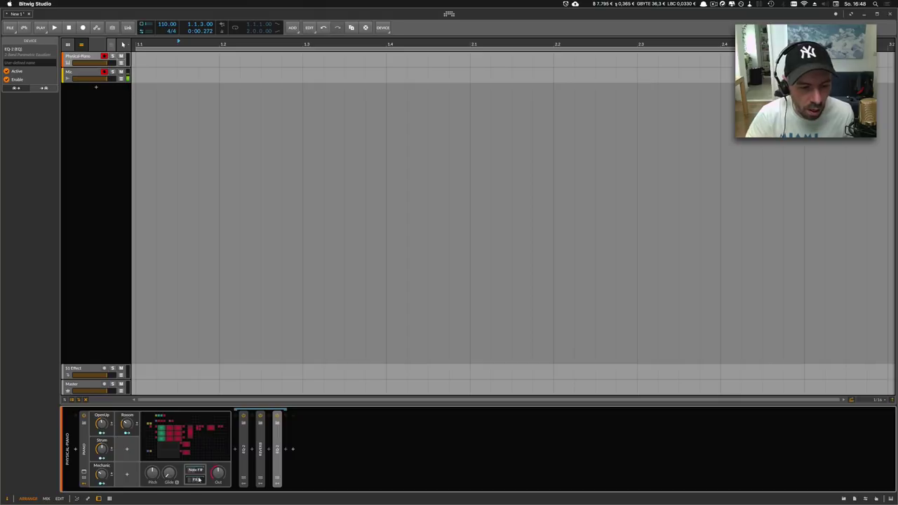
pyautogui.press('Delete')
pyautogui.press('Delete')
pyautogui.press('Delete')
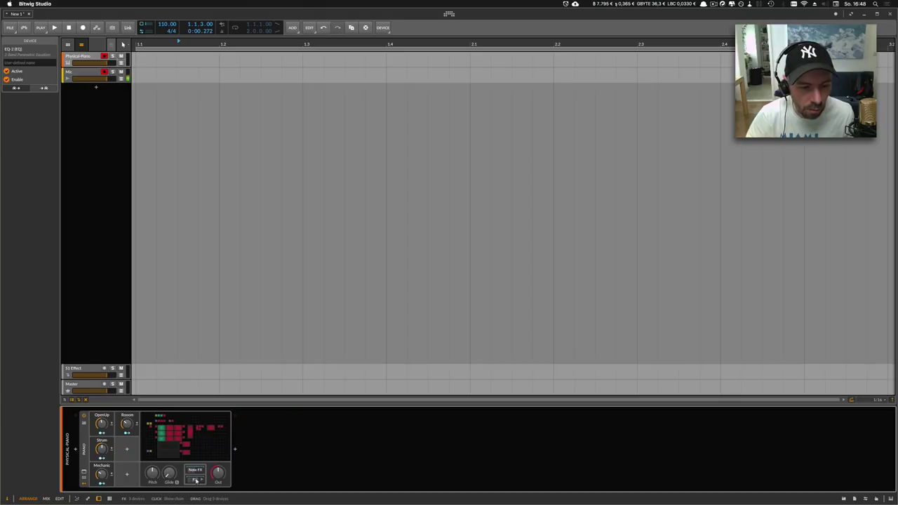
pyautogui.click(194, 439)
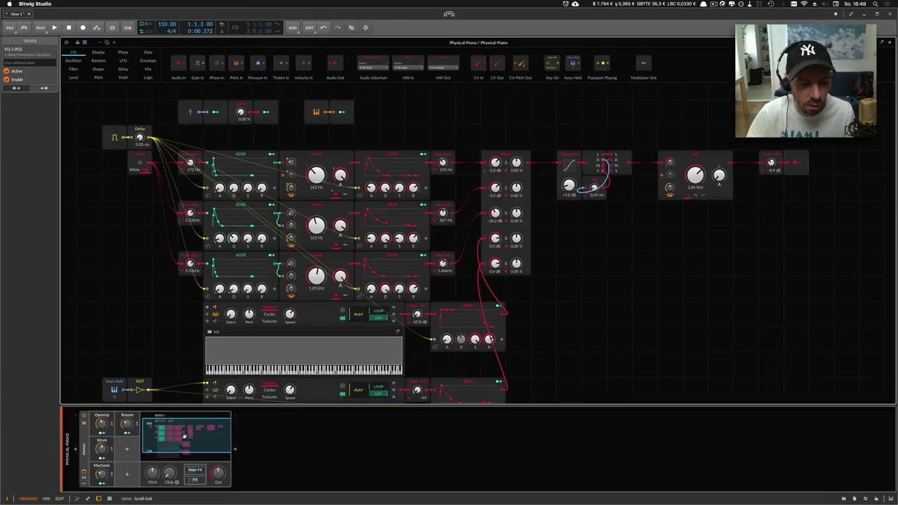
pyautogui.moveTo(201, 301); pyautogui.dragTo(272, 270)
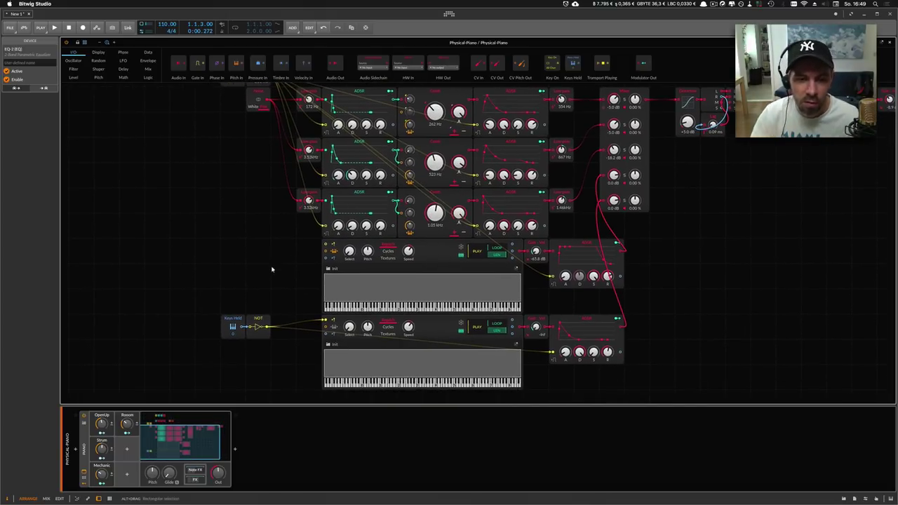
pyautogui.scroll(-1, 271, 269)
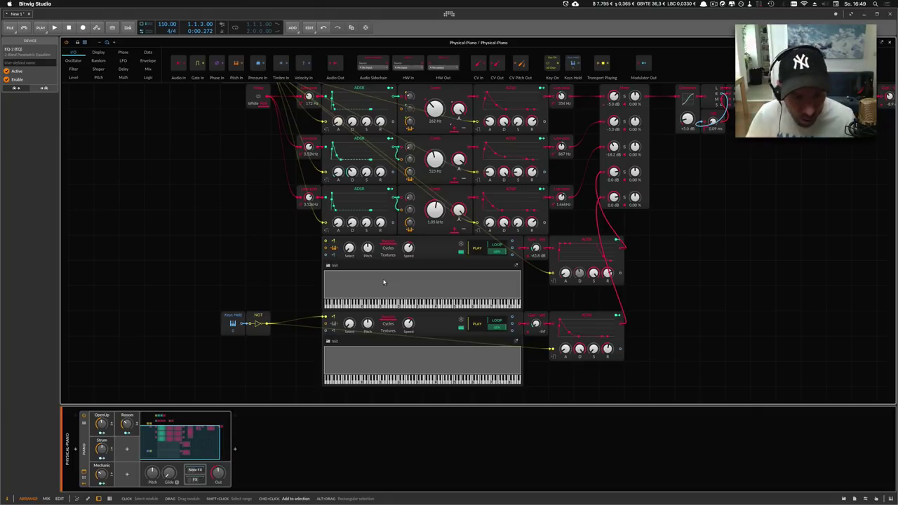
# Switch to Firefox and browse the Intimate Noise Formation sample pack page.
pyautogui.press('super+Tab')
pyautogui.press('super+Tab')
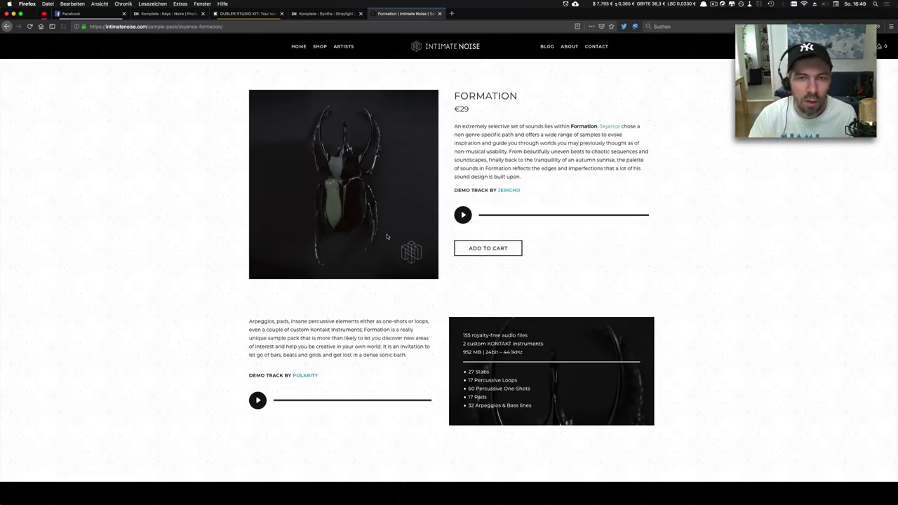
pyautogui.scroll(-1, 439, 239)
pyautogui.scroll(1, 438, 236)
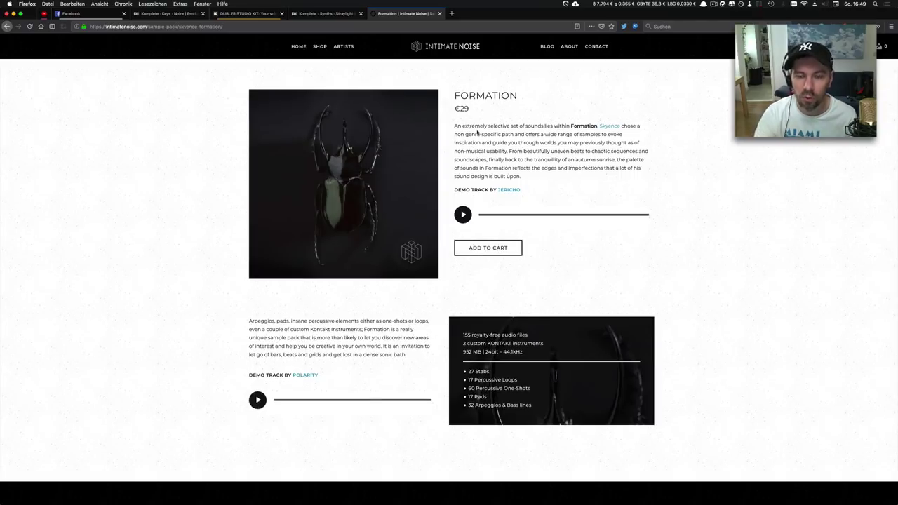
pyautogui.scroll(1, 420, 225)
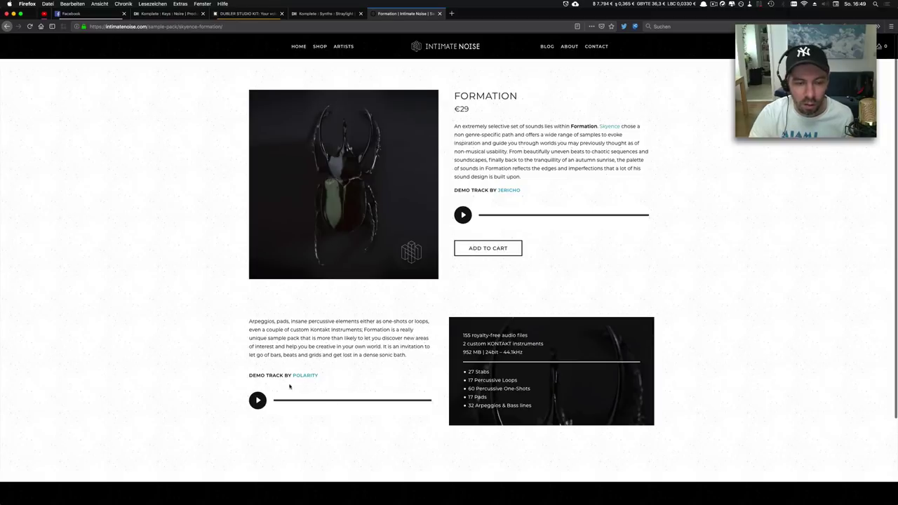
pyautogui.scroll(-1, 344, 353)
pyautogui.scroll(-1, 344, 353)
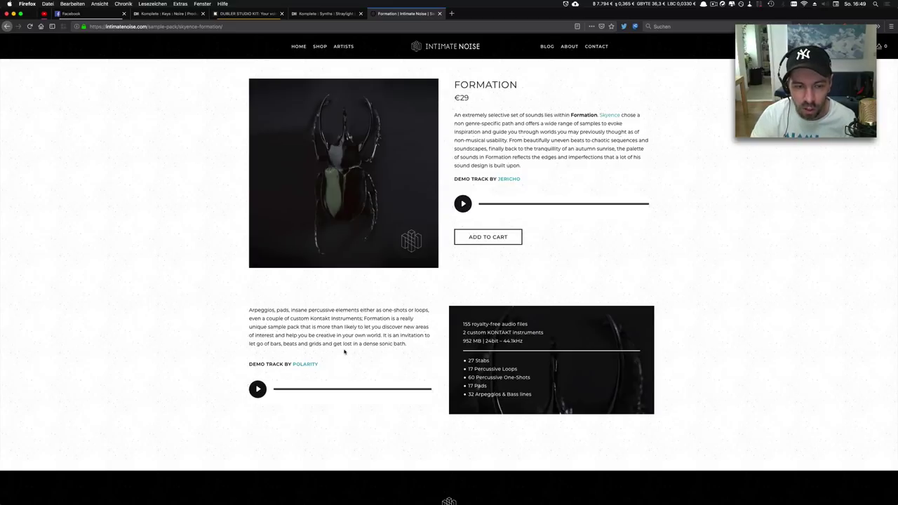
pyautogui.scroll(2, 344, 352)
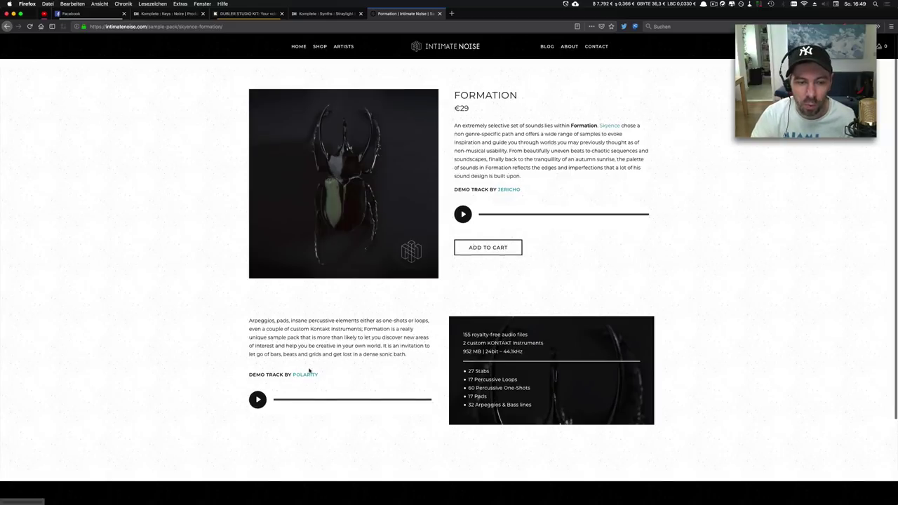
pyautogui.scroll(-5, 302, 372)
pyautogui.scroll(5, 310, 369)
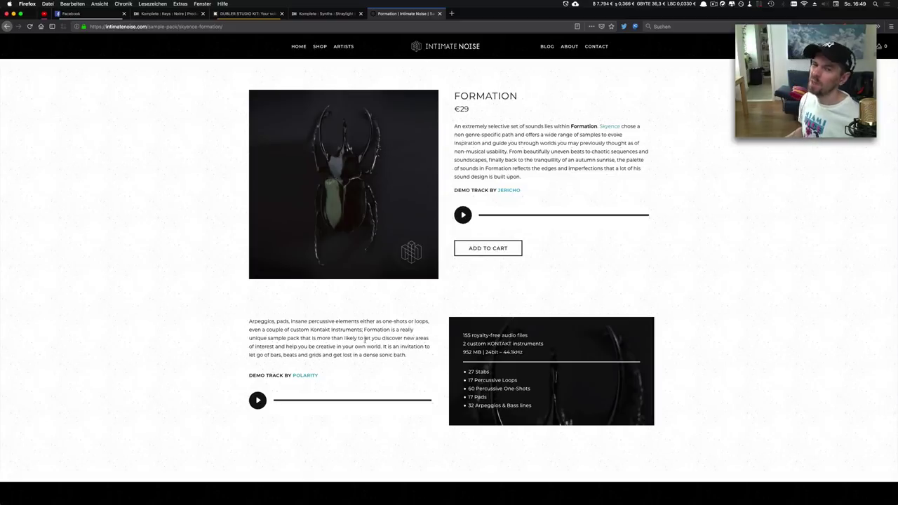
# Switch back to Bitwig Studio and pan around the Physical-Piano patch to show it whole.
pyautogui.press('super+Tab')
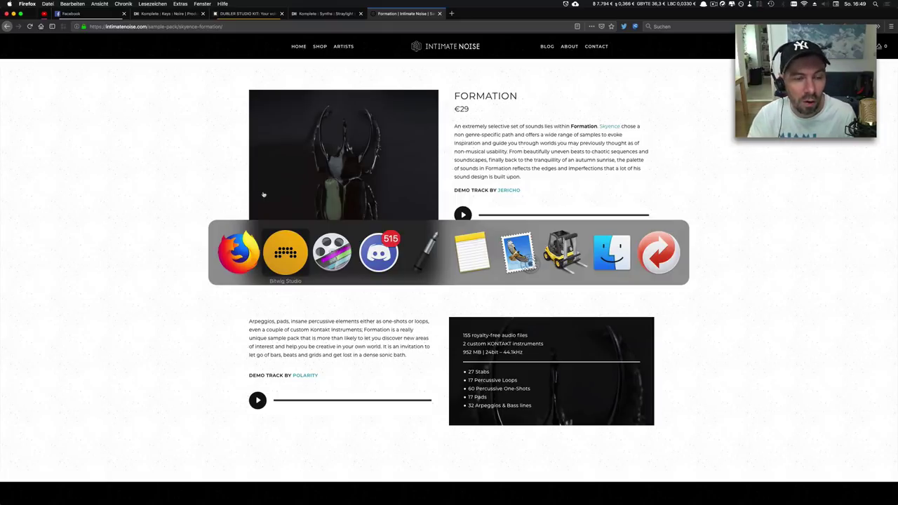
pyautogui.click(288, 255)
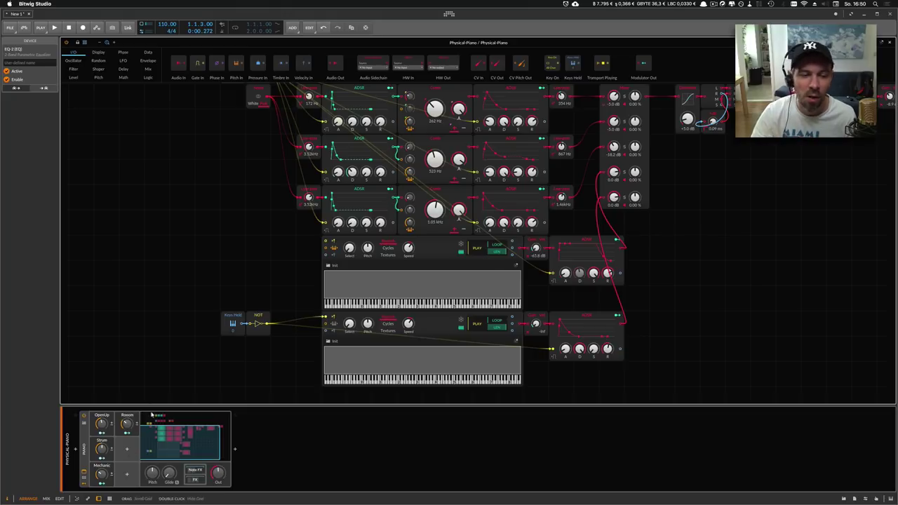
pyautogui.scroll(3, 206, 235)
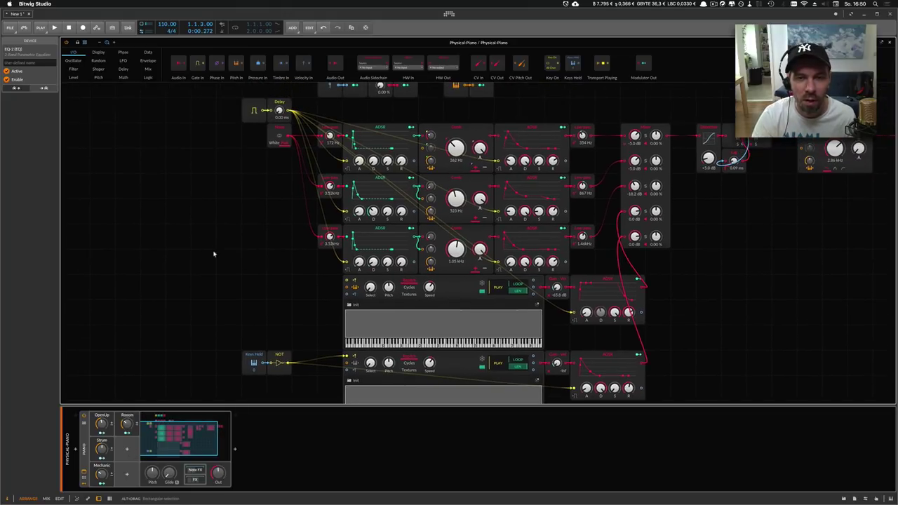
pyautogui.moveTo(214, 254); pyautogui.dragTo(201, 257)
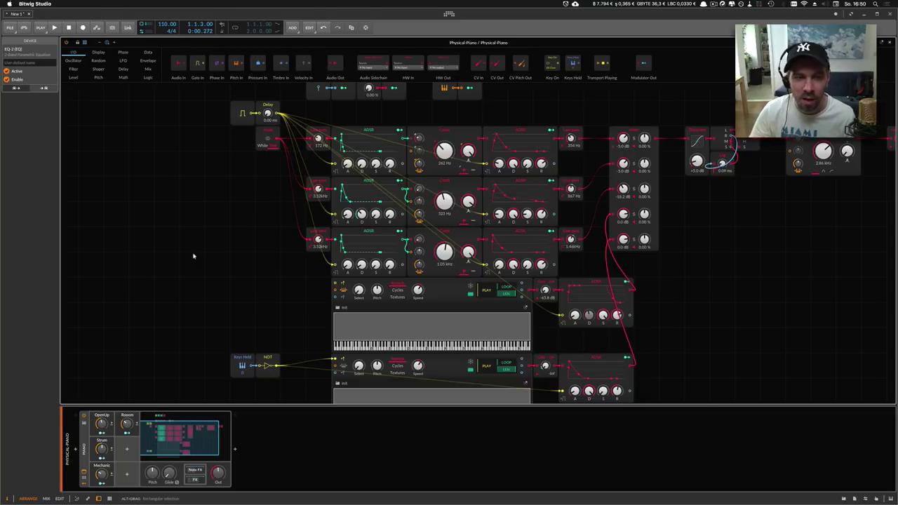
pyautogui.hscroll(-2, 214, 224)
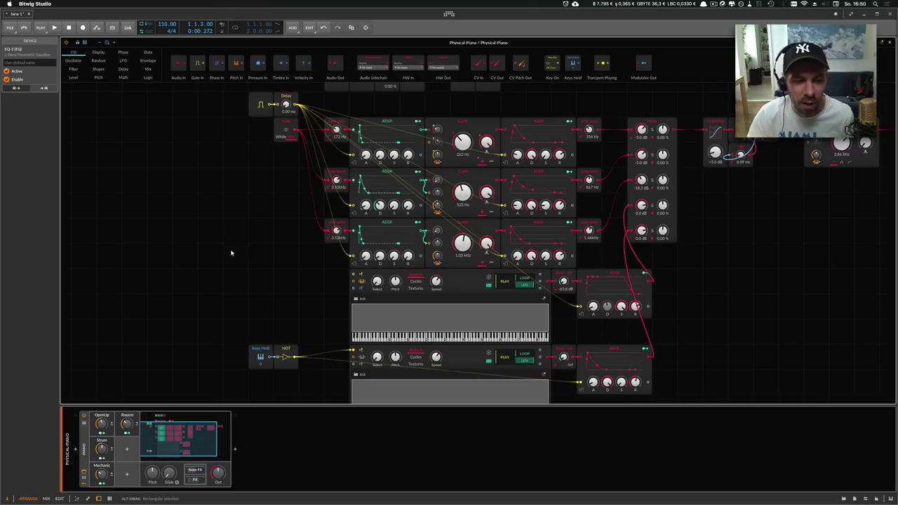
pyautogui.moveTo(184, 421); pyautogui.dragTo(162, 438)
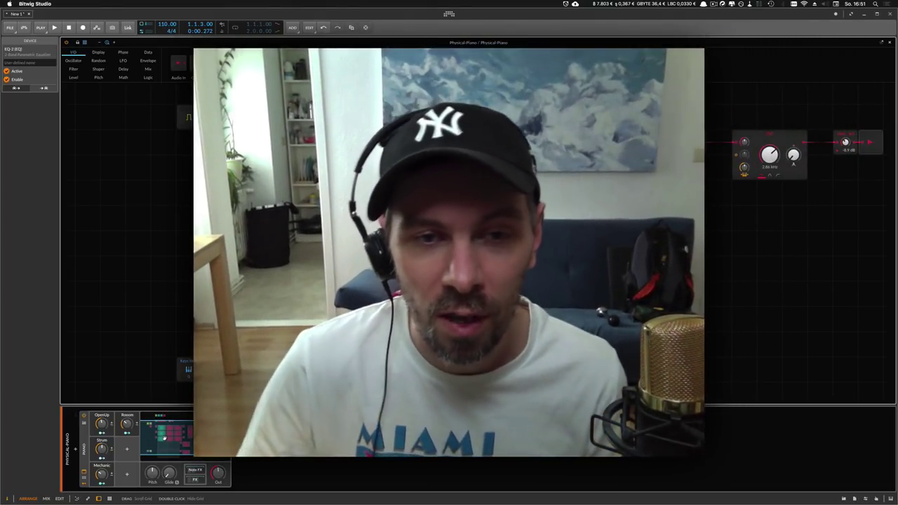
# Scroll the view while leaving the Physical-Piano patch.
pyautogui.scroll(-2, 477, 238)
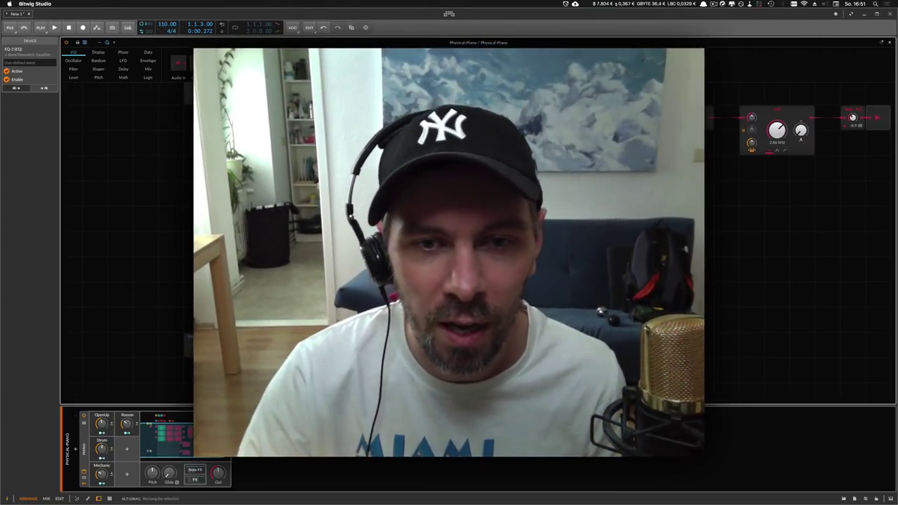